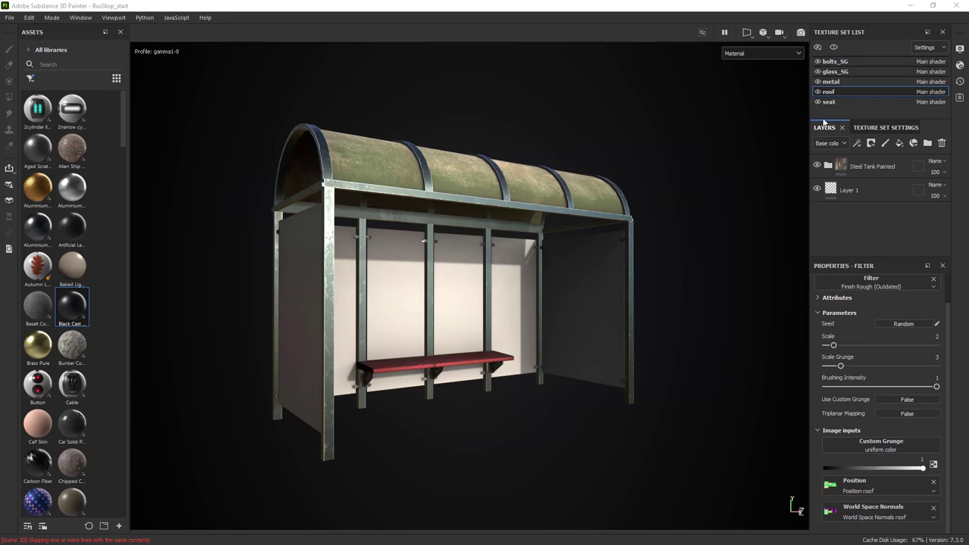
- Switch to the glass_SG texture set, show the Glass Dirty folder and hide its Dirt layer
left_click(846, 73)
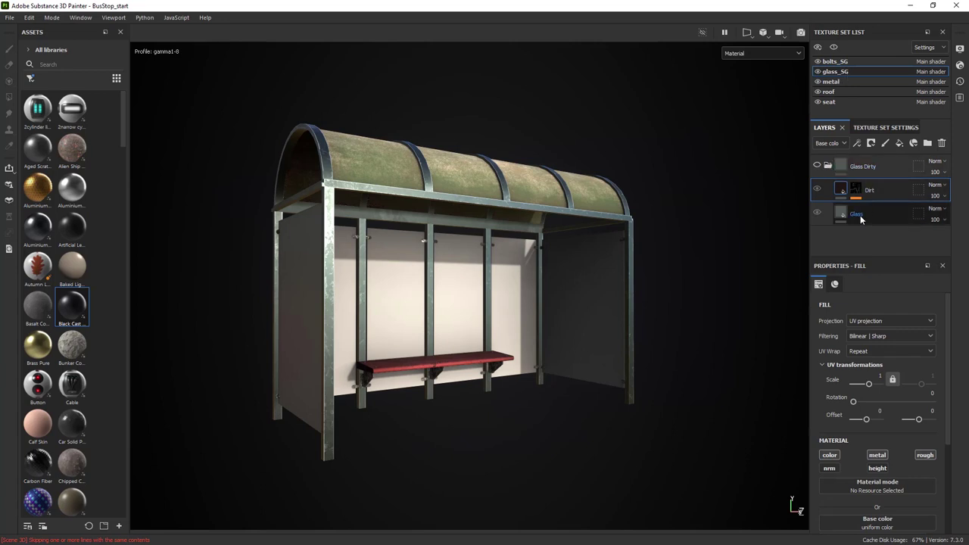
left_click(818, 166)
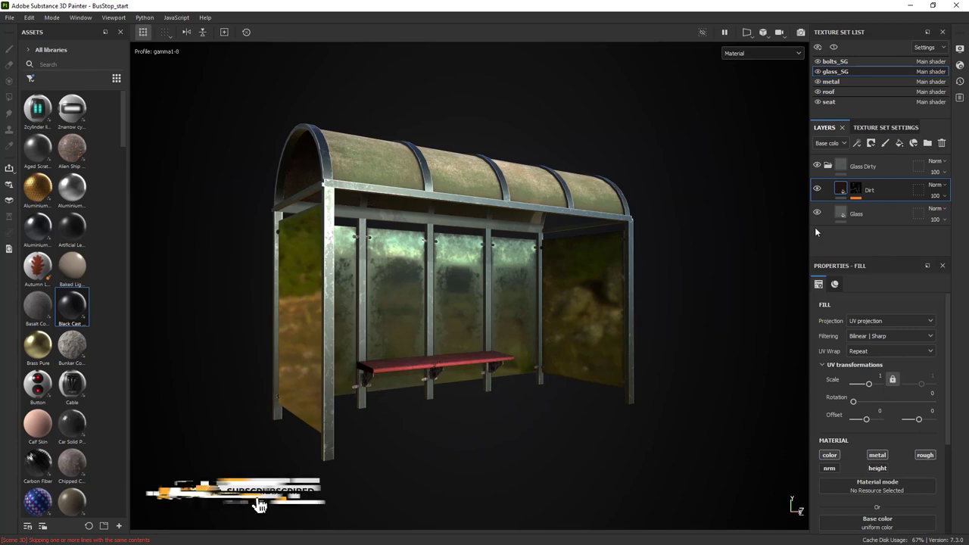
left_click(817, 189)
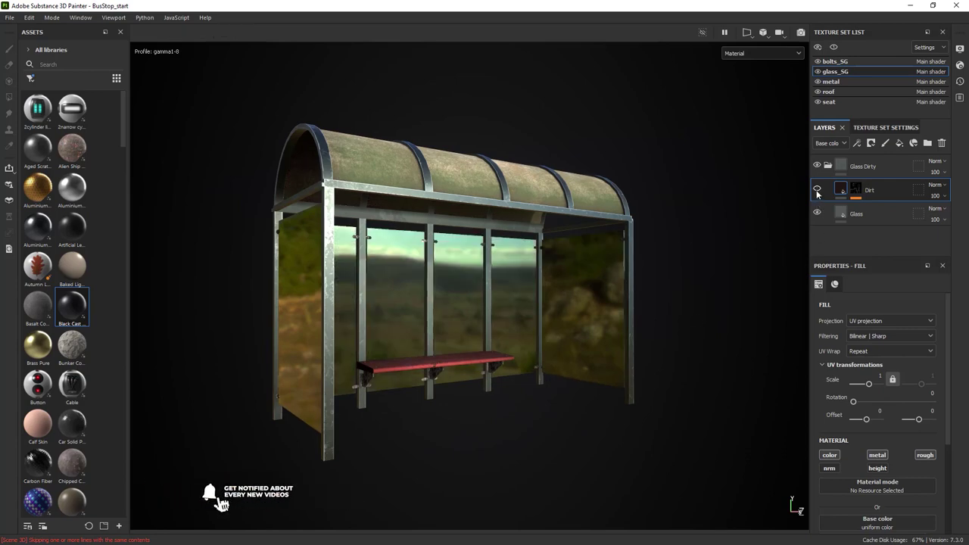
- Select the Glass layer and review its fill: uniform base color, Metallic 0.9296
left_click(858, 217)
scroll(872, 413, "down", 5)
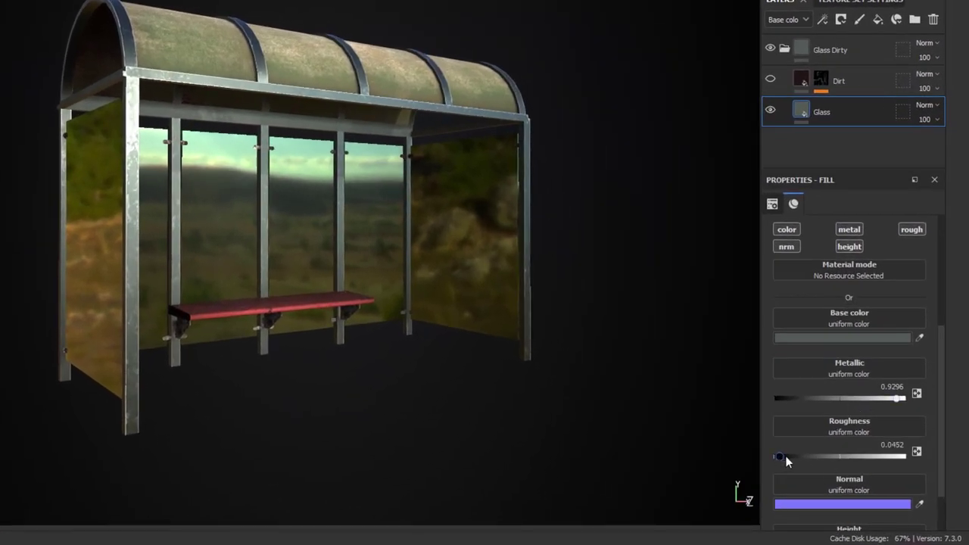
left_click(780, 457)
scroll(783, 452, "down", 3)
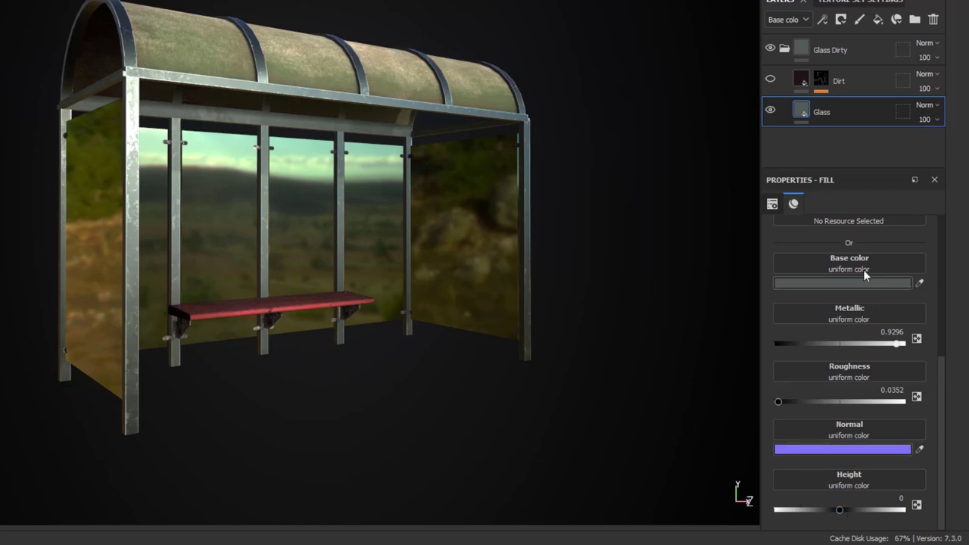
scroll(862, 270, "up", 5)
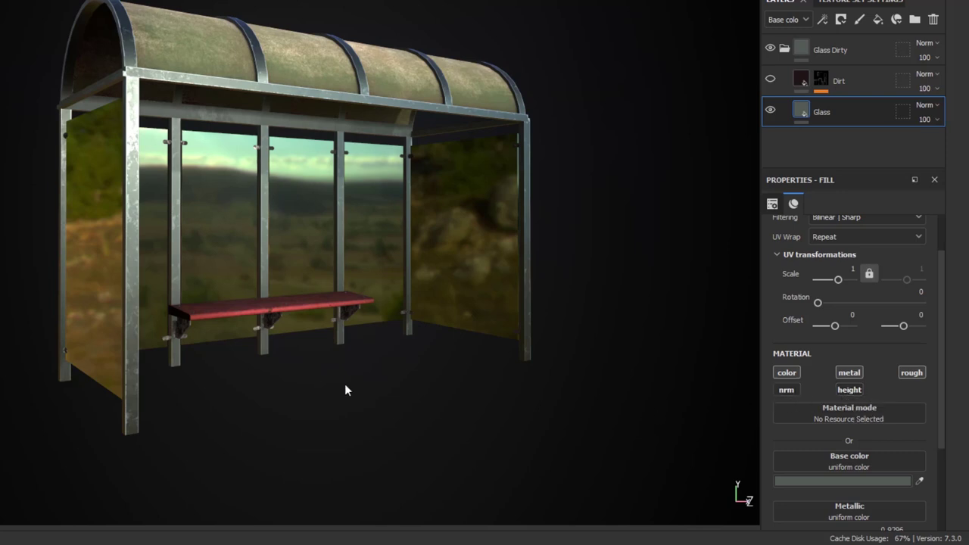
scroll(794, 386, "down", 2)
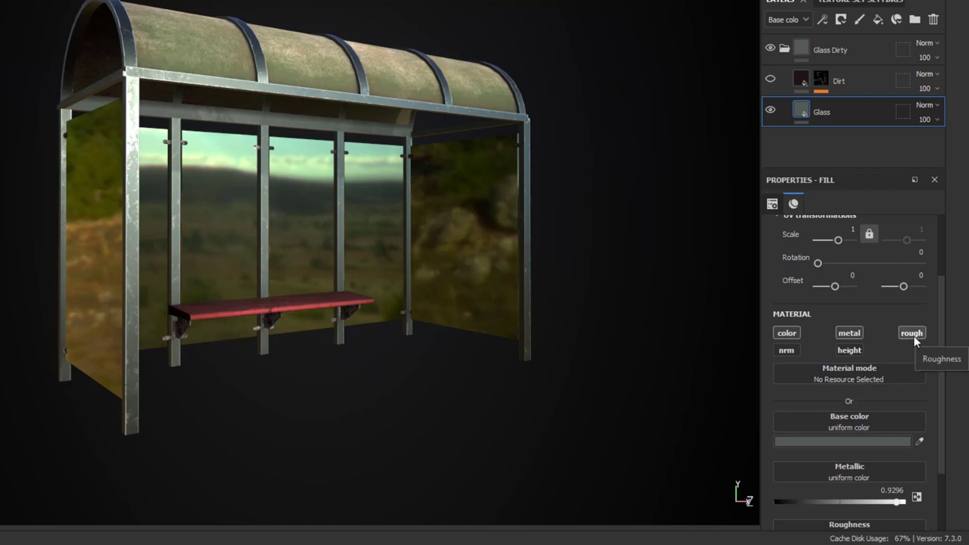
- Re-enable the Dirt layer, lower its Roughness to about 0.1357, and select its mask
left_click(769, 79)
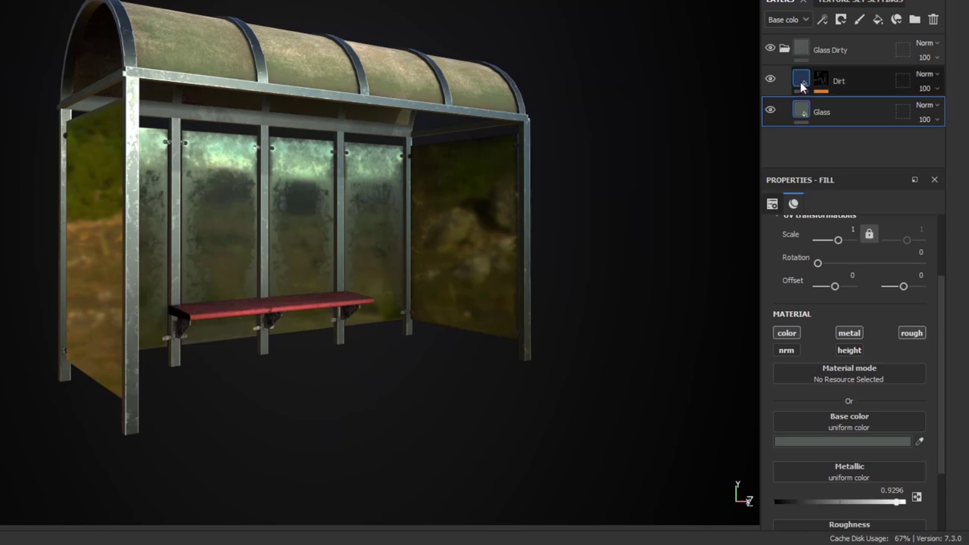
left_click(800, 82)
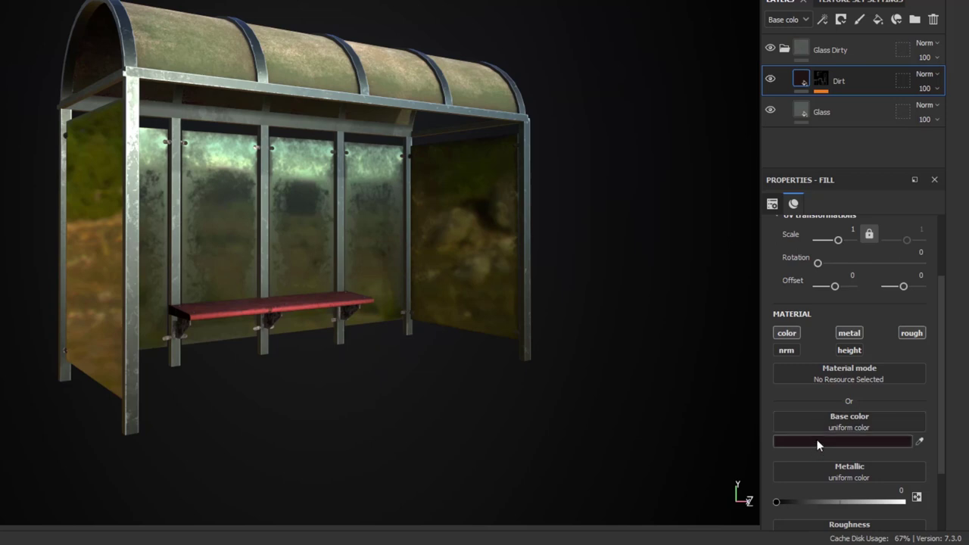
scroll(882, 361, "down", 1)
scroll(811, 464, "down", 1)
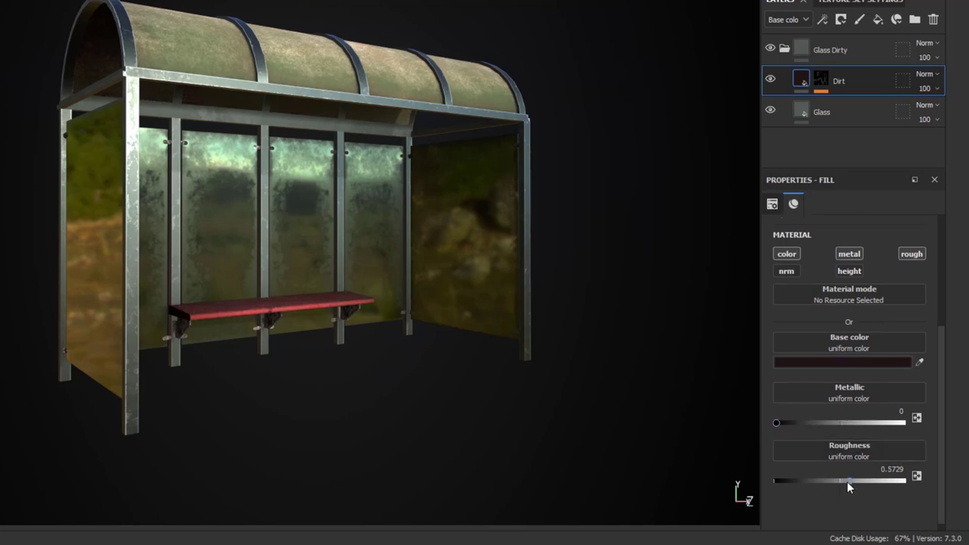
mouse_move(847, 481)
left_mouse_down()
mouse_move(872, 486)
mouse_move(783, 483)
mouse_move(920, 484)
mouse_move(851, 486)
left_mouse_up()
left_click(819, 83)
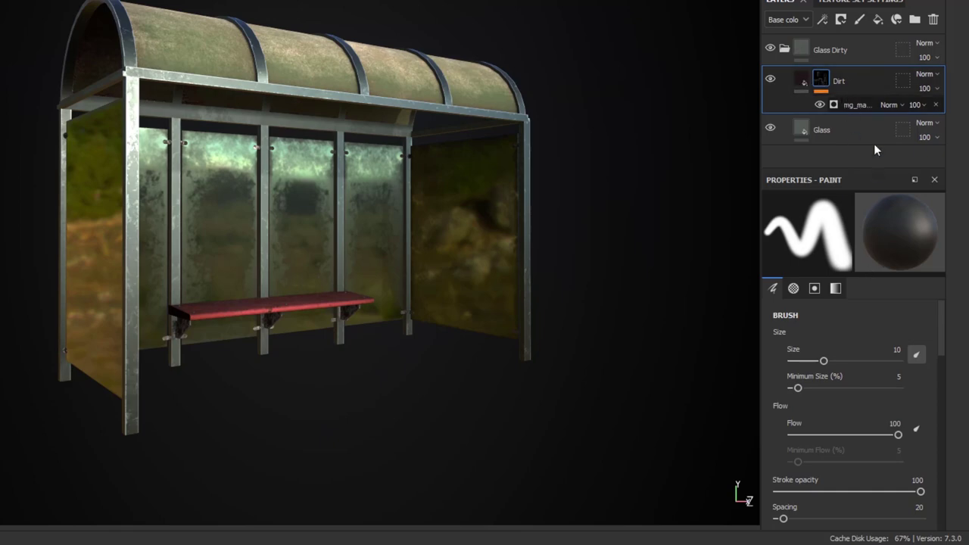
- Select the Dirt mask's generator and look through its parameters, including Curvature settings
left_click(853, 107)
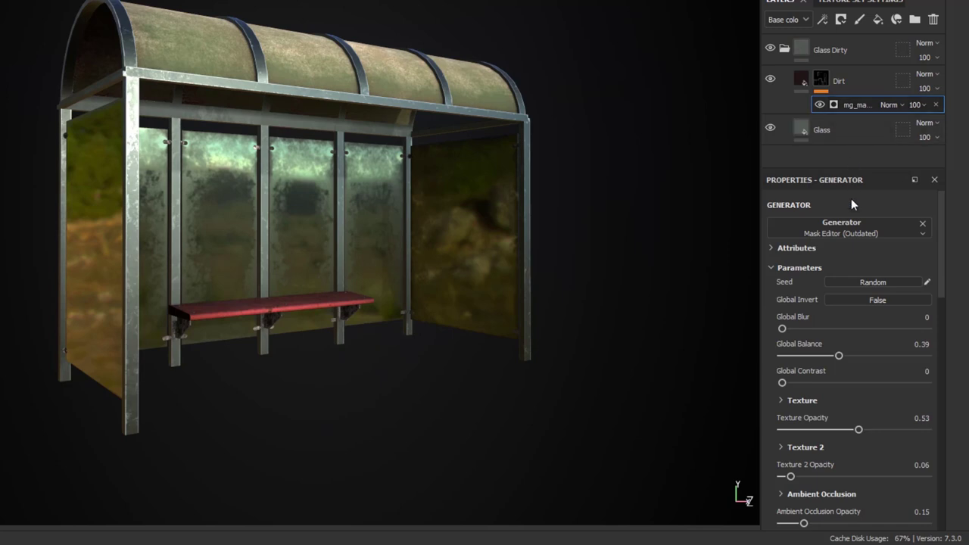
scroll(856, 330, "down", 2)
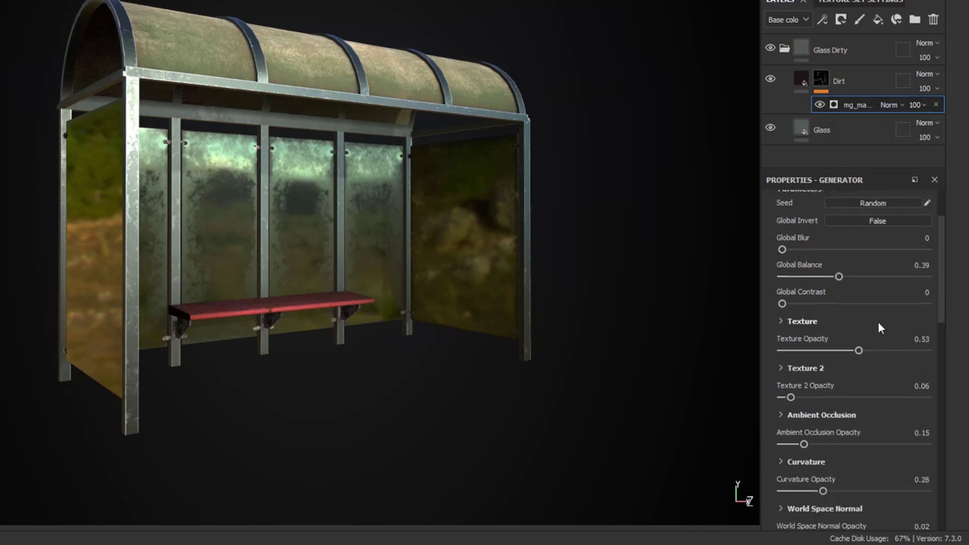
scroll(868, 321, "down", 4)
left_click(781, 303)
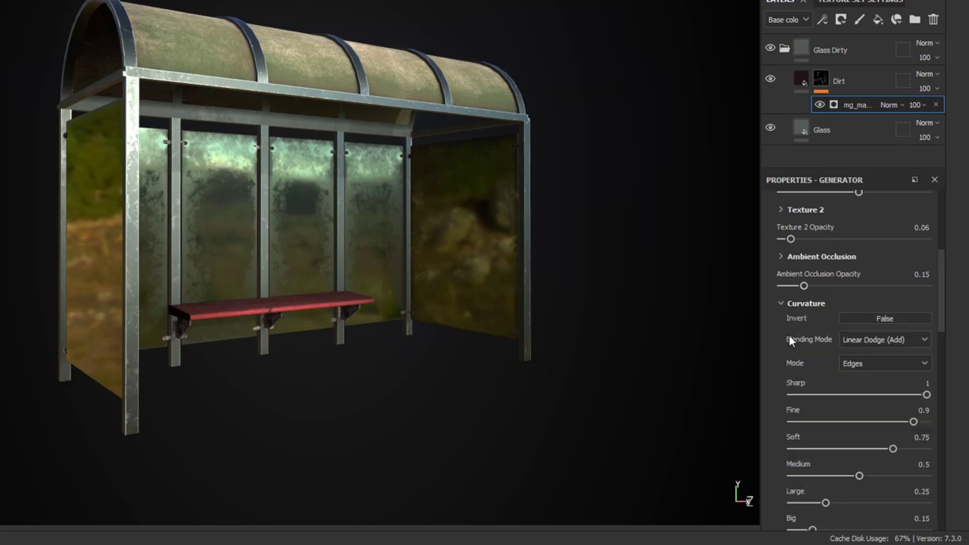
left_click(781, 304)
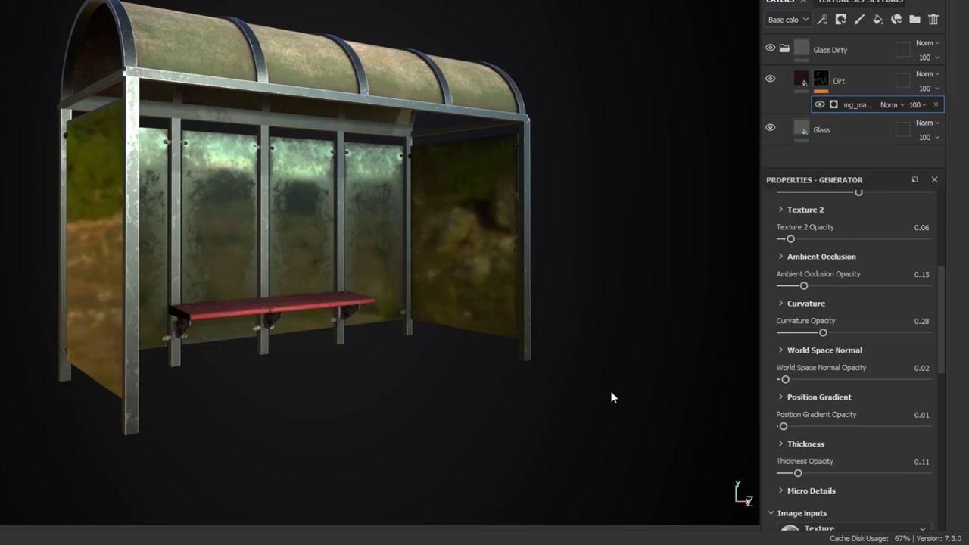
scroll(822, 407, "up", 1)
scroll(823, 412, "up", 2)
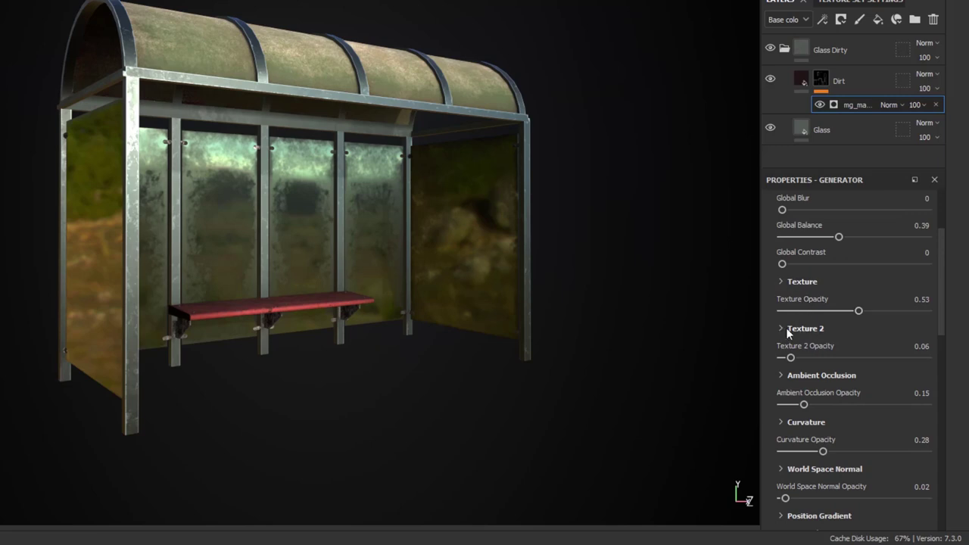
- Set the mask's Texture Opacity to 0.41 and Curvature Opacity to 0.27, then view the shelter front-on
mouse_move(855, 311)
left_mouse_down()
mouse_move(812, 313)
mouse_move(880, 308)
mouse_move(840, 312)
left_mouse_up()
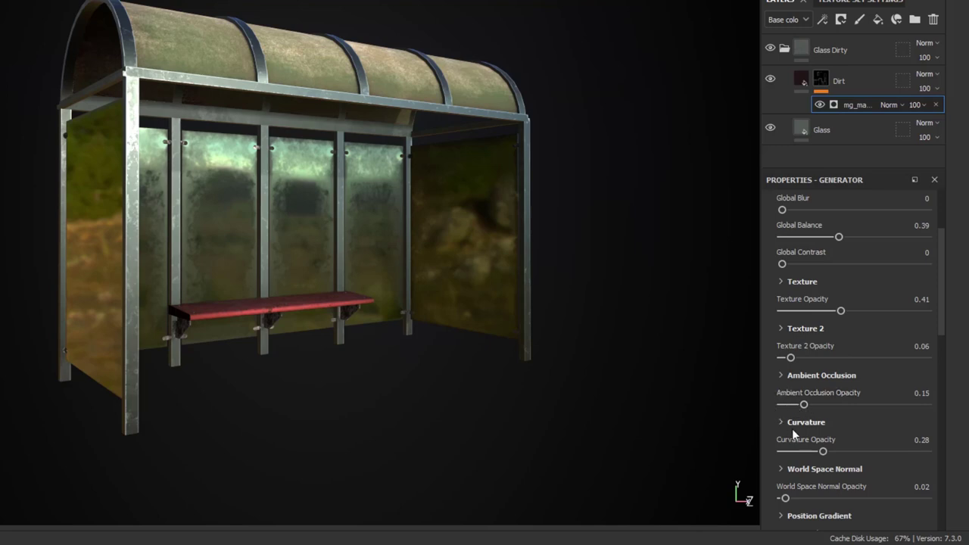
mouse_move(819, 449)
left_mouse_down()
mouse_move(809, 452)
mouse_move(831, 455)
mouse_move(807, 454)
mouse_move(818, 461)
left_mouse_up()
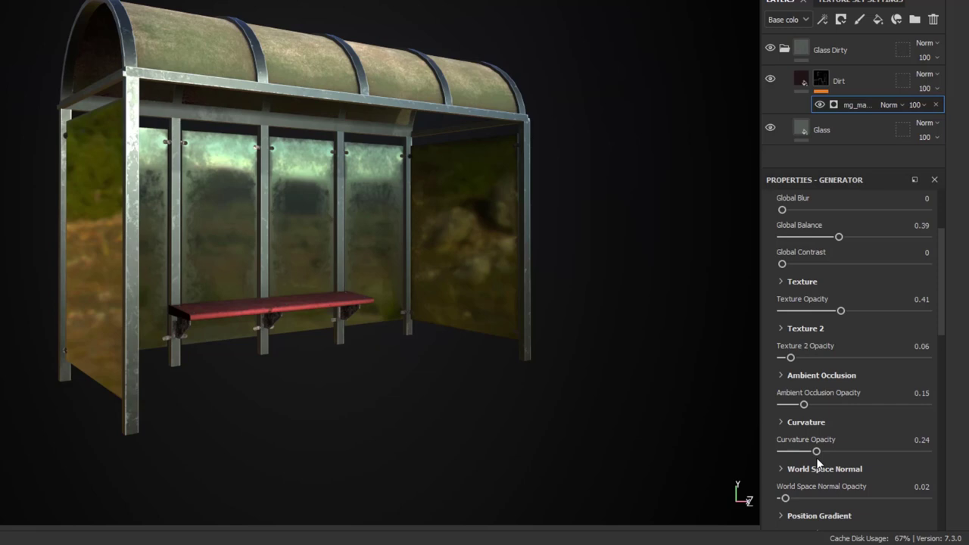
left_click_drag(815, 453, 821, 453)
left_click_drag(519, 296, 230, 347, "alt")
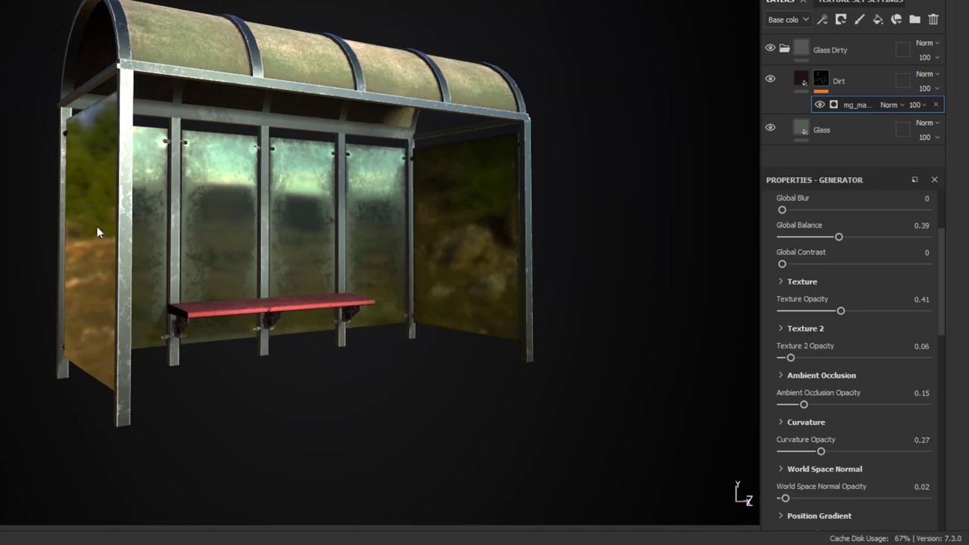
mouse_move(393, 436)
left_mouse_down("alt")
mouse_move(285, 430)
mouse_move(326, 417)
mouse_move(316, 413)
left_mouse_up("alt")
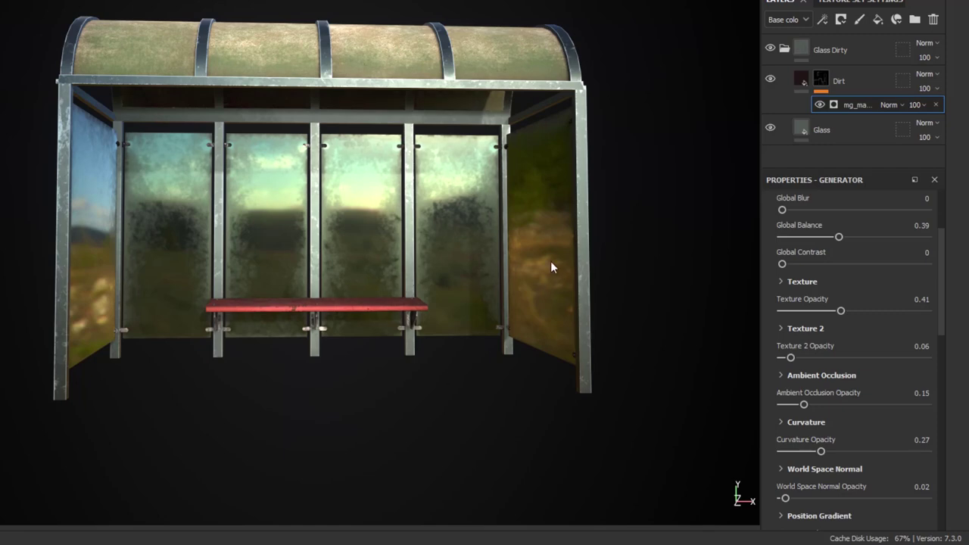
- Collapse and re-expand the Glass Dirty folder, then select the Glass layer to show its fill properties
left_click(784, 50)
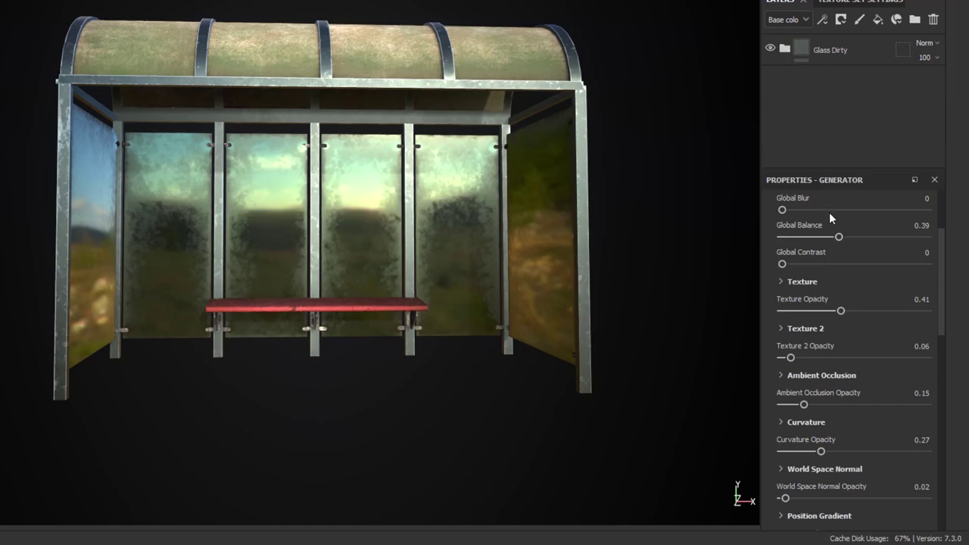
left_click_drag(943, 307, 943, 216)
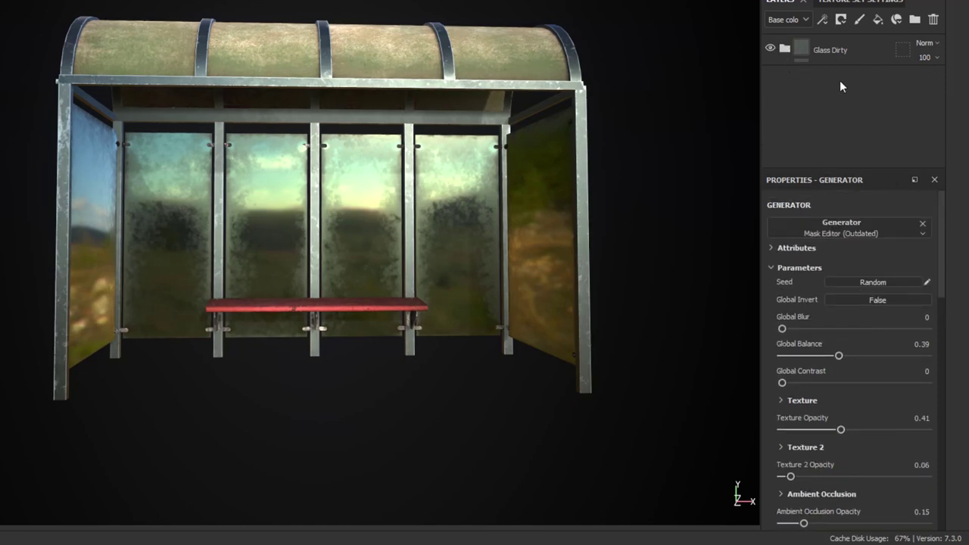
left_click(782, 50)
left_click(825, 130)
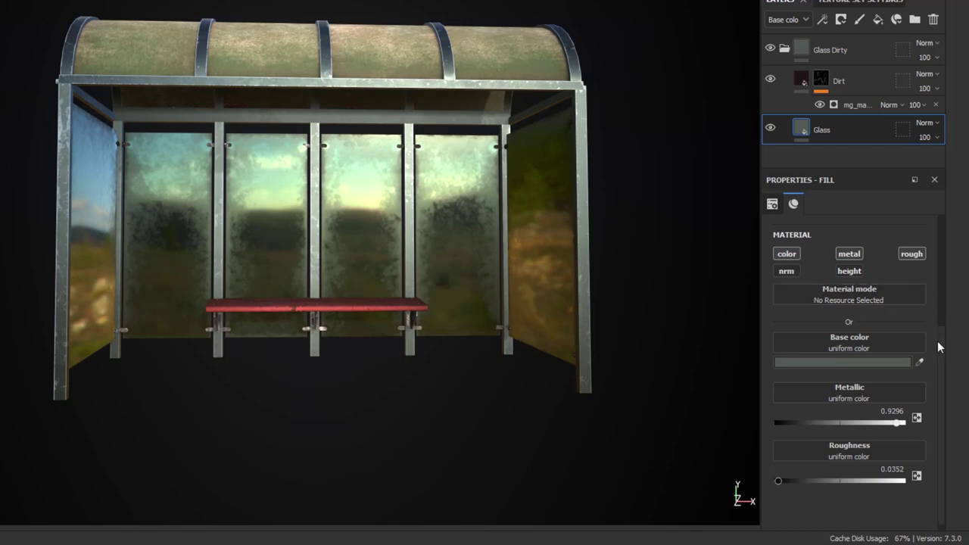
scroll(858, 368, "up", 3)
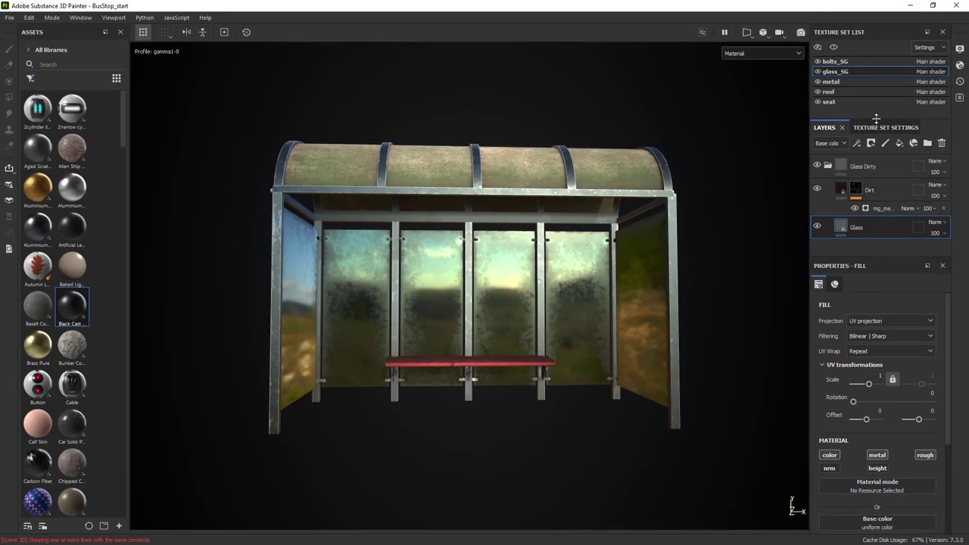
left_click(881, 130)
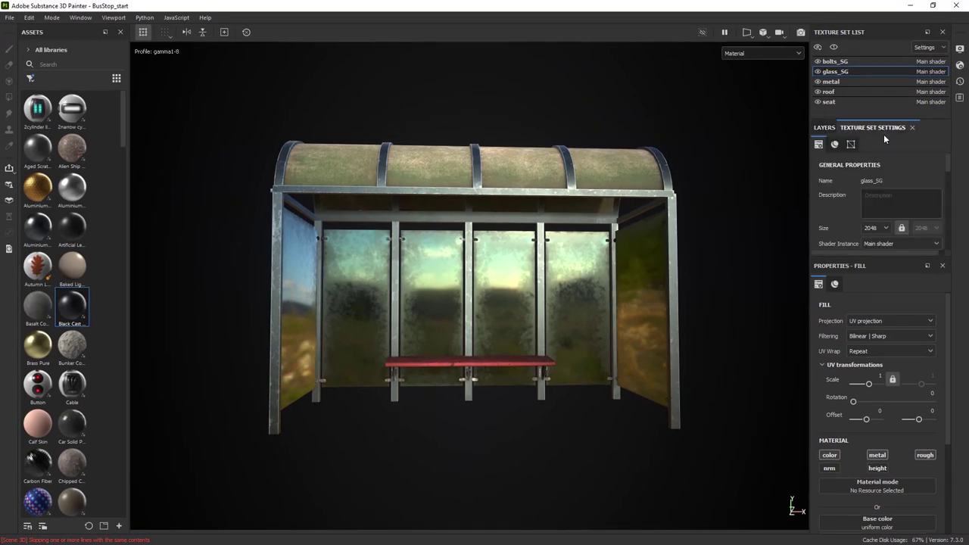
left_click_drag(948, 171, 946, 196)
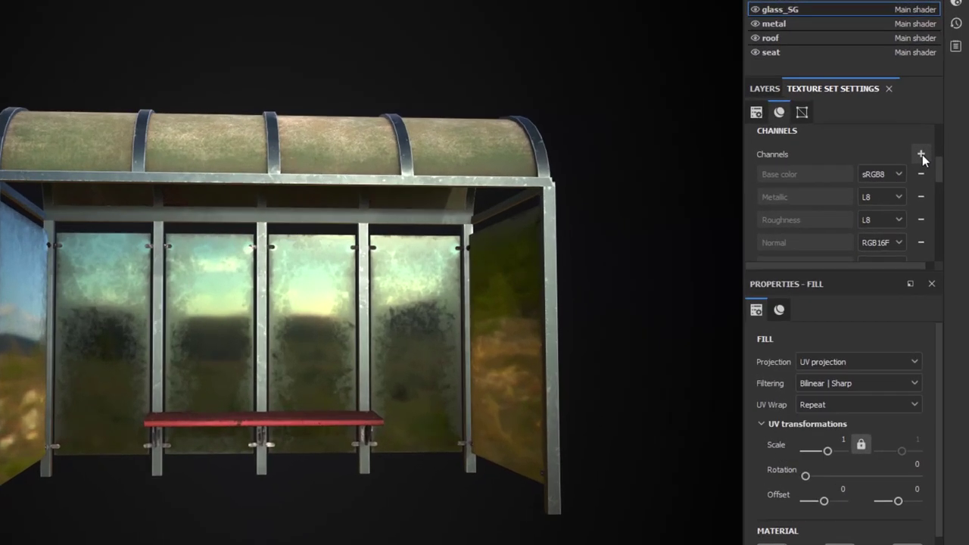
left_click(935, 174)
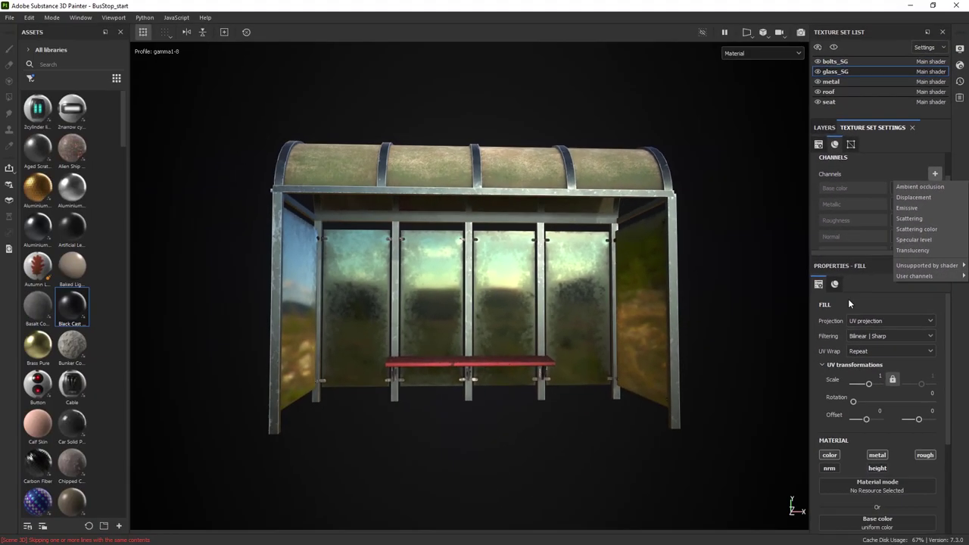
left_click(705, 417)
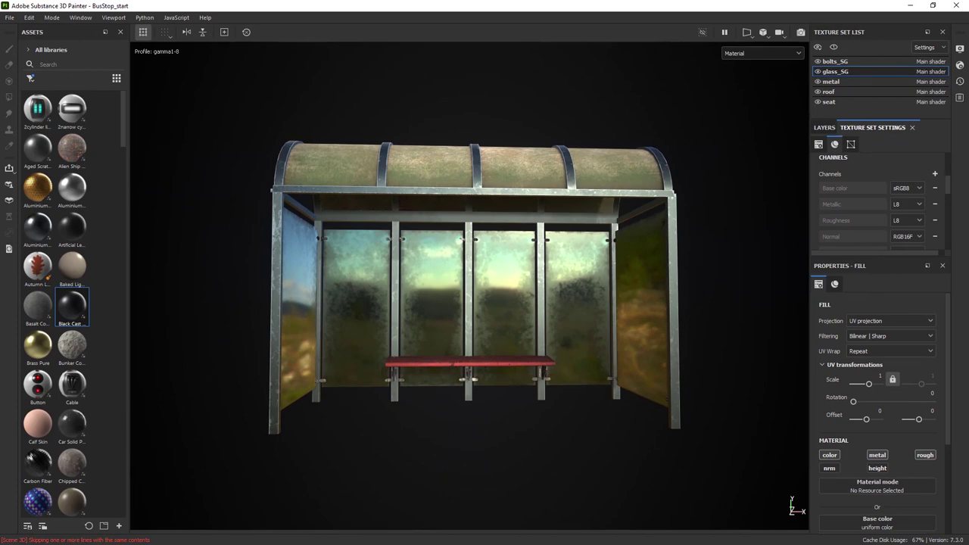
- Lower the Environment Opacity in Display Settings to dim the background behind the bus stop
left_click(958, 50)
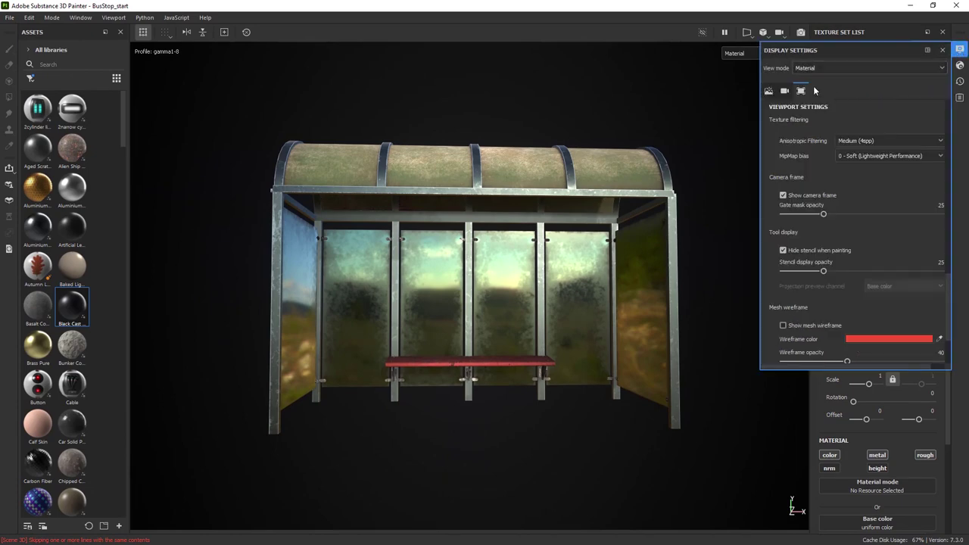
left_click(768, 90)
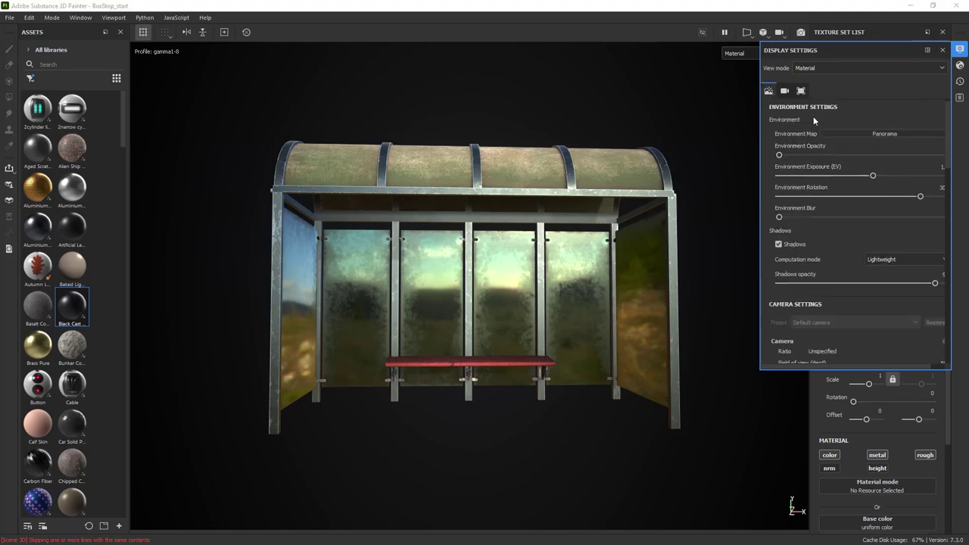
left_click_drag(779, 154, 825, 160)
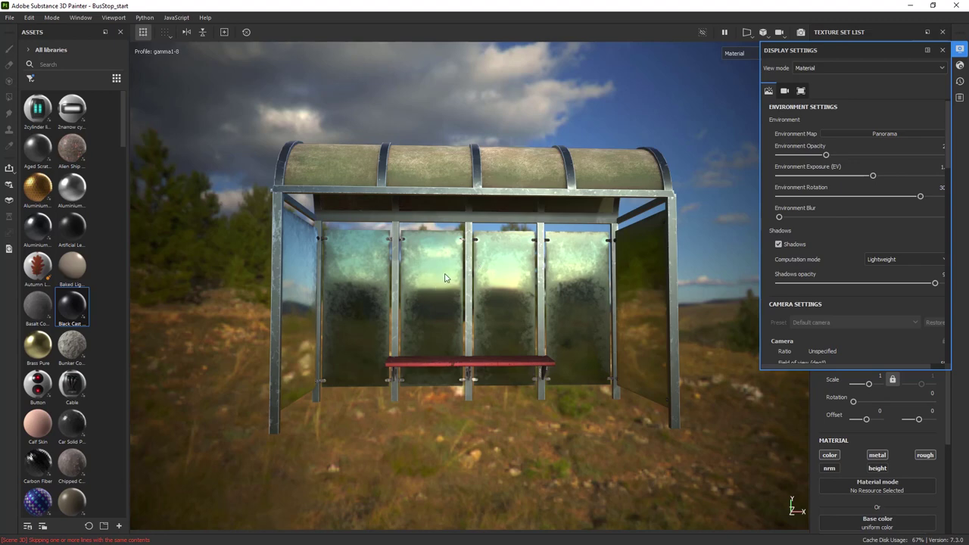
left_click_drag(825, 155, 787, 157)
left_click(729, 334)
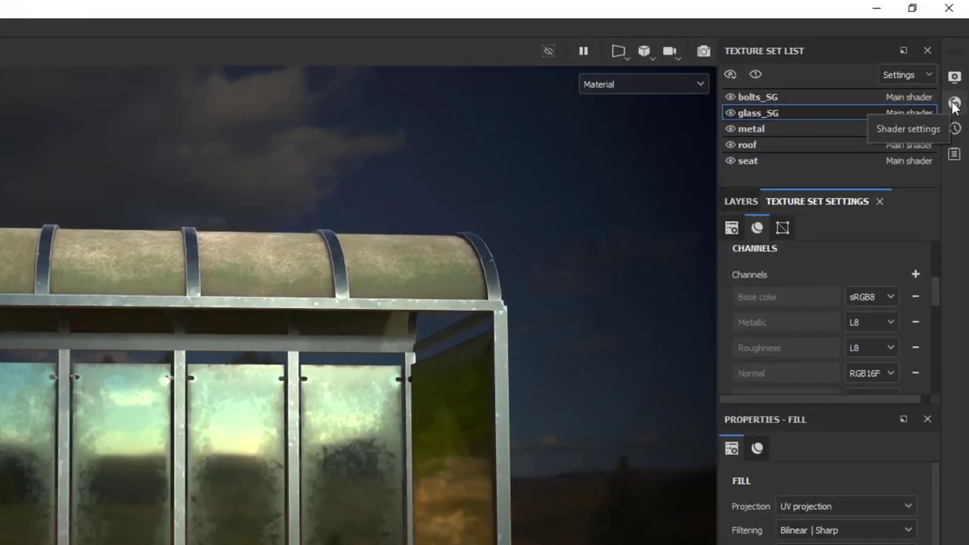
- Switch the Main shader to pbr-metal-rough-with-alpha-blending in Shader Settings
left_click(958, 67)
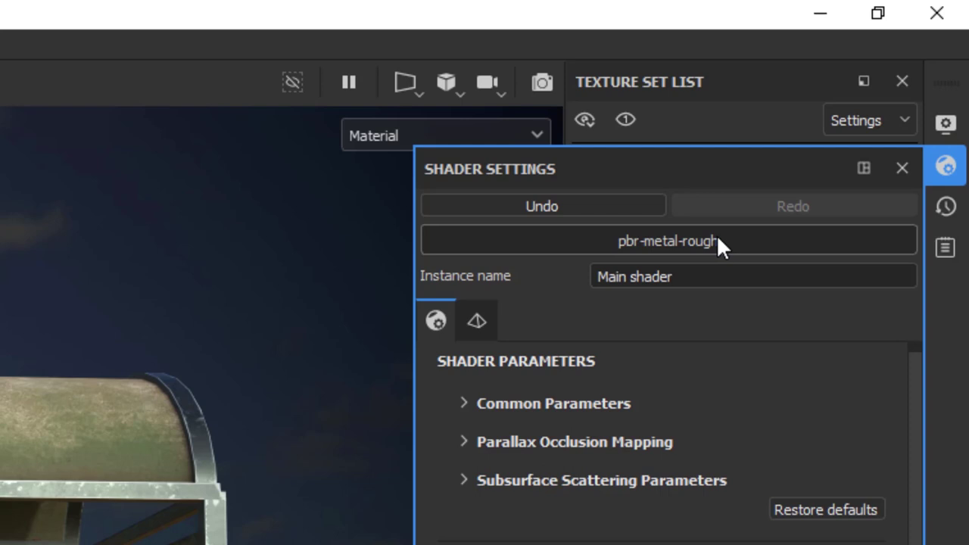
left_click(716, 236)
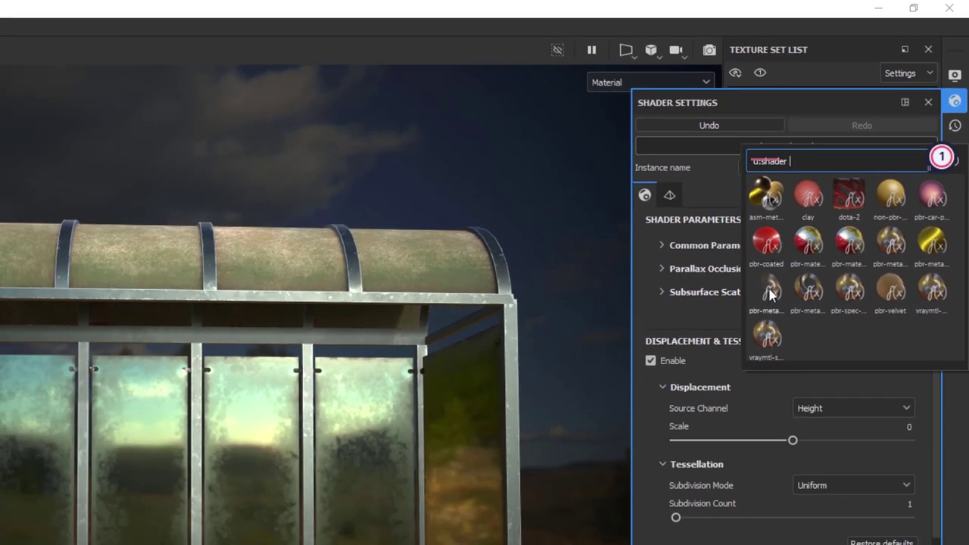
mouse_move(770, 295)
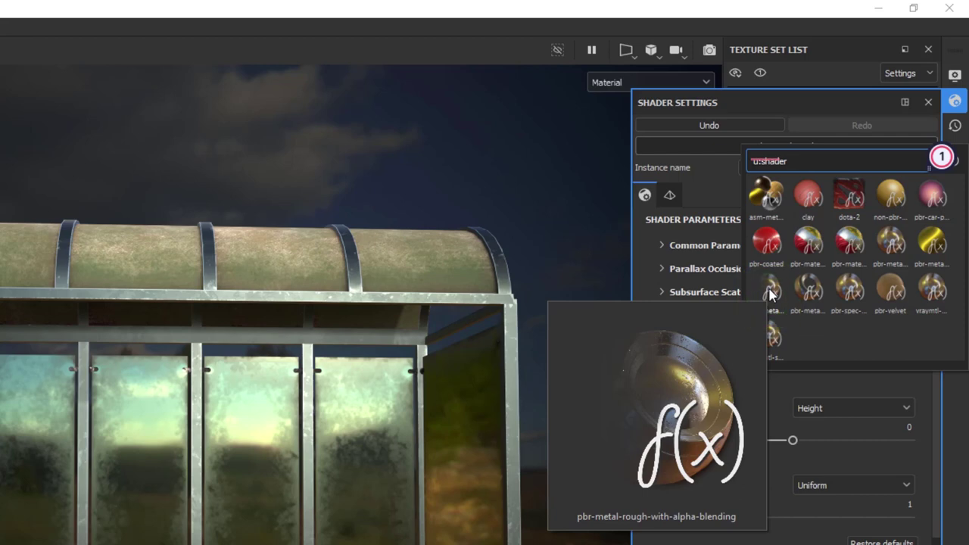
left_click(769, 290)
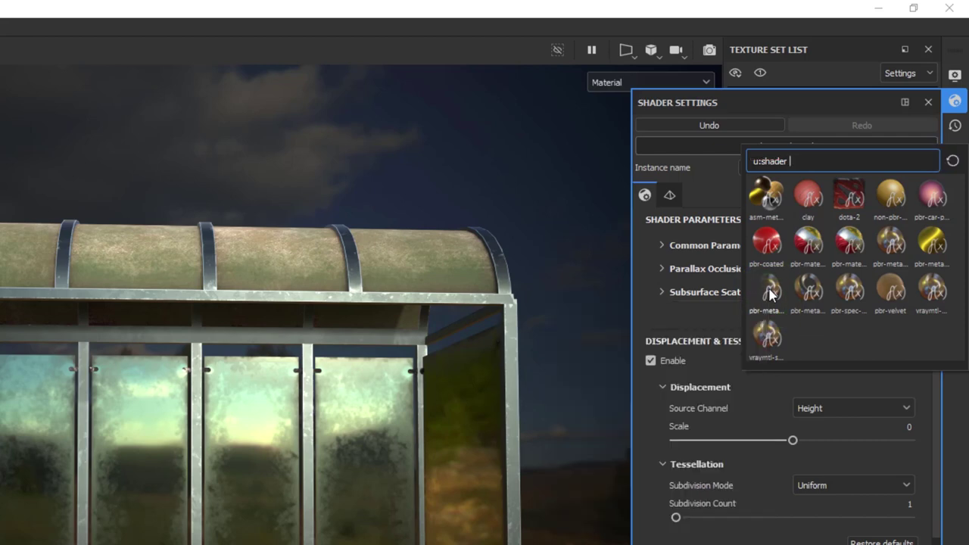
- Add an Opacity channel to glass_SG in Texture Set Settings
left_click(954, 100)
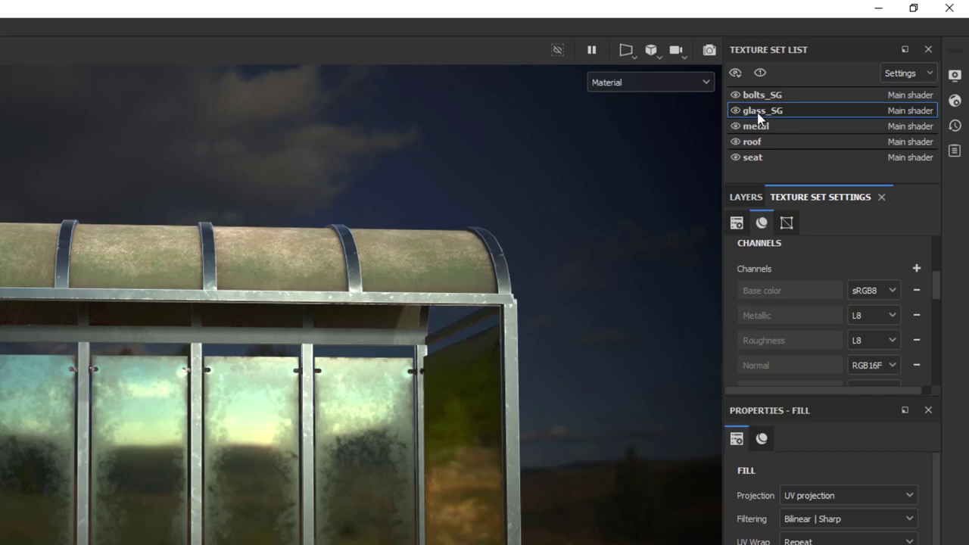
left_click(916, 270)
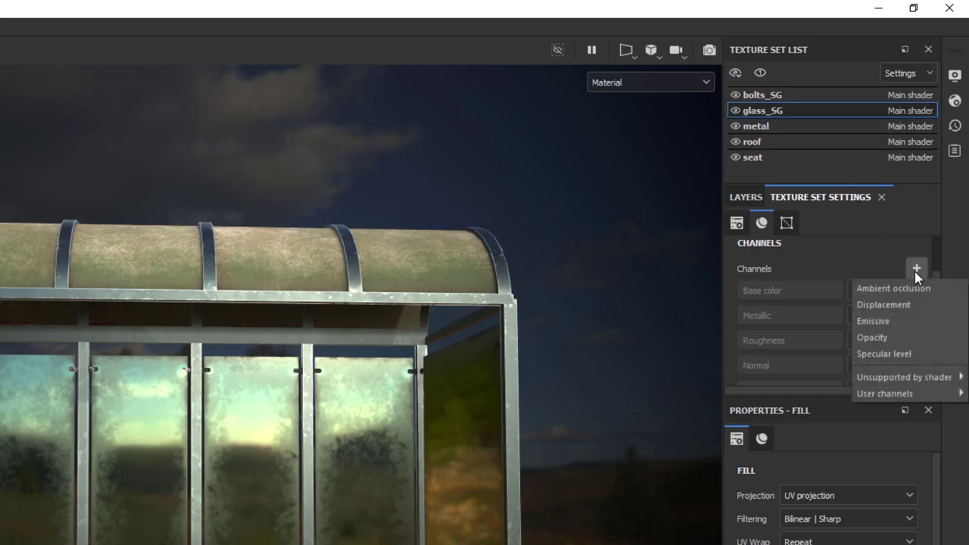
left_click(872, 337)
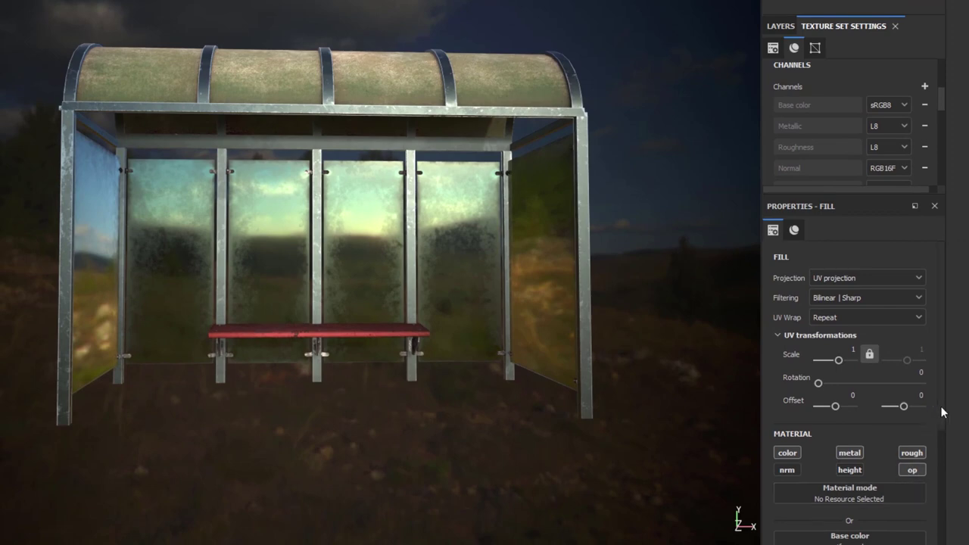
- Drag the Glass fill layer's Opacity down to 0.3869
left_click_drag(946, 406, 951, 539)
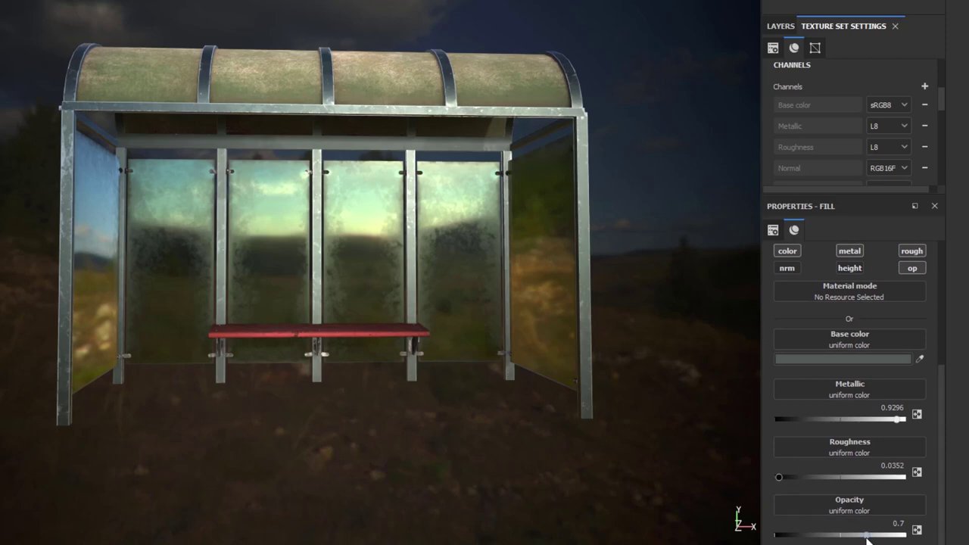
left_click_drag(865, 534, 824, 536)
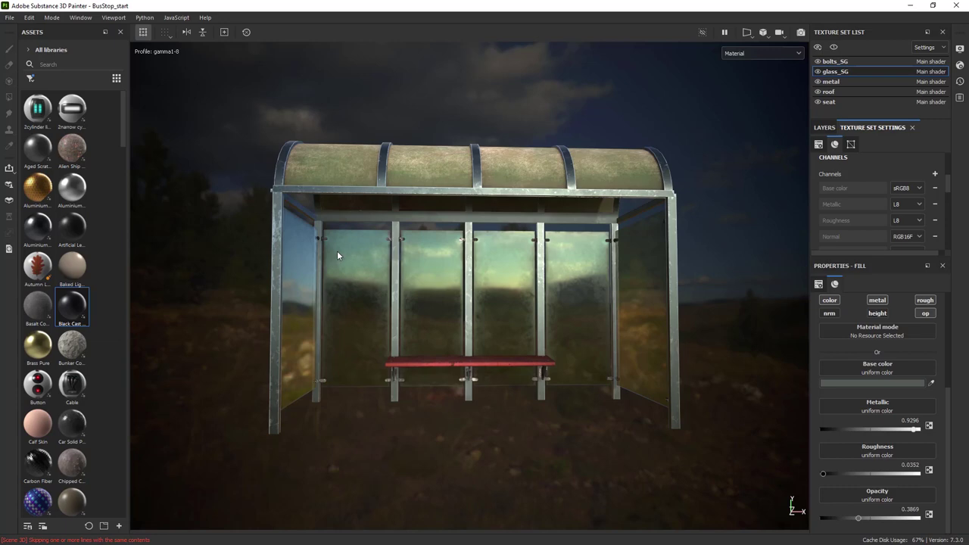
- Open the Export textures dialog from the File menu with all five texture sets selected
key("ctrl+shift+e")
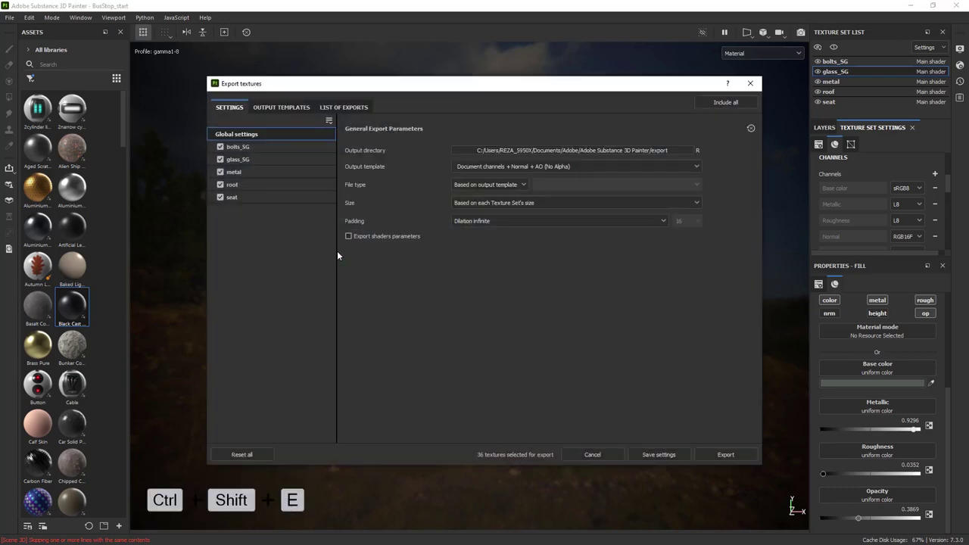
left_click(583, 452)
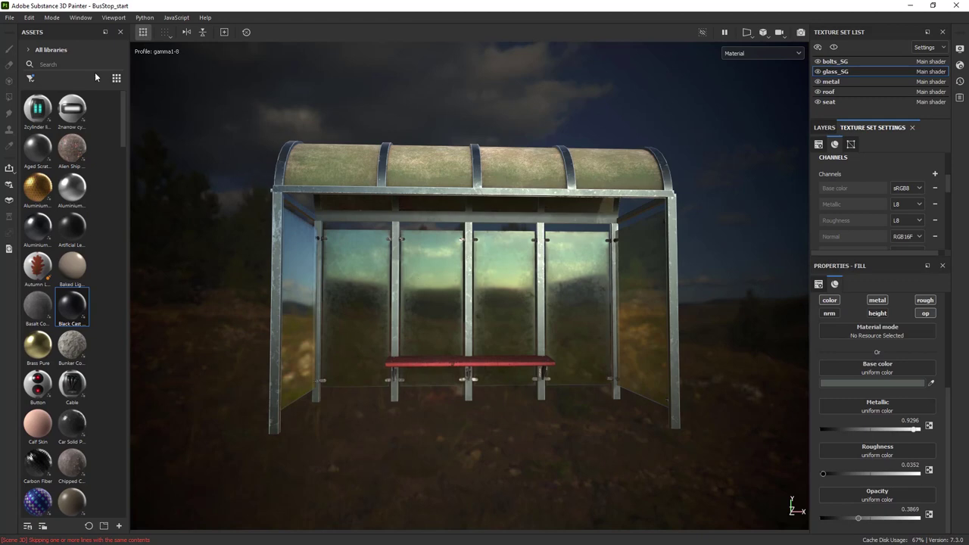
left_click(9, 17)
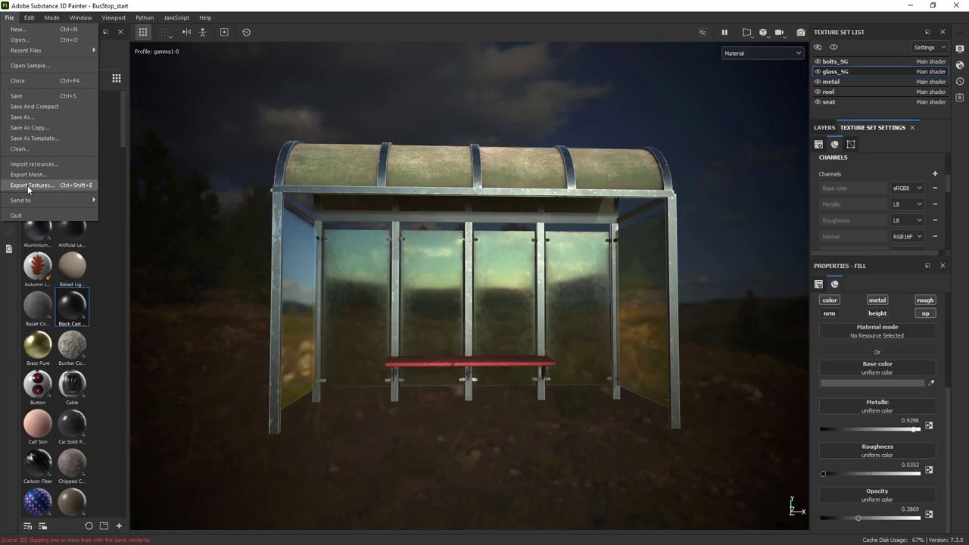
left_click(74, 186)
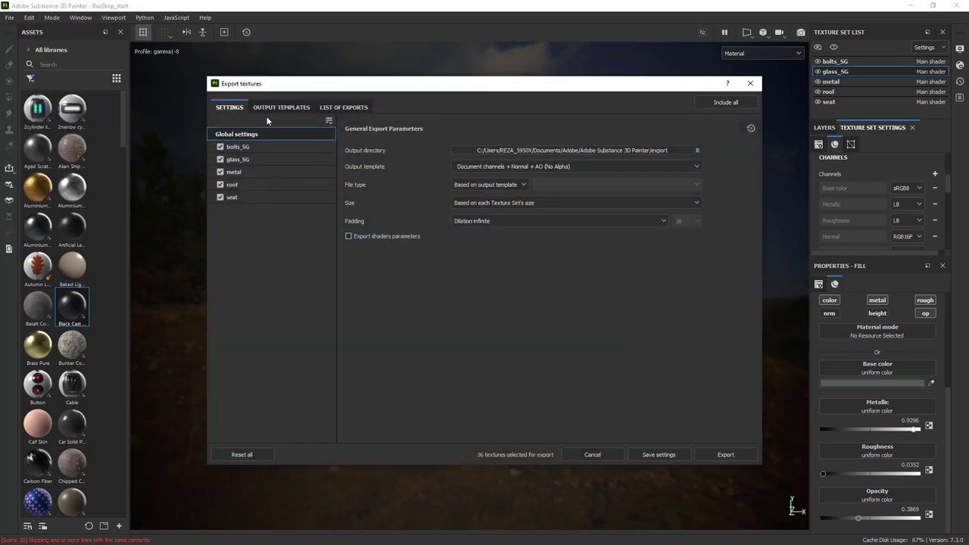
- Uncheck bolts_SG, metal, roof and seat so only glass_SG is exported
left_click(274, 108)
left_click(318, 107)
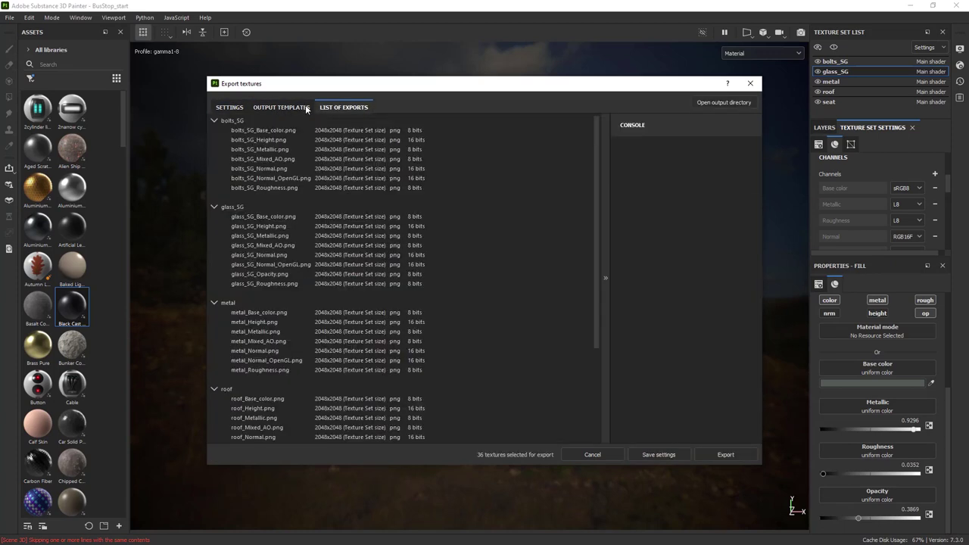
left_click(238, 109)
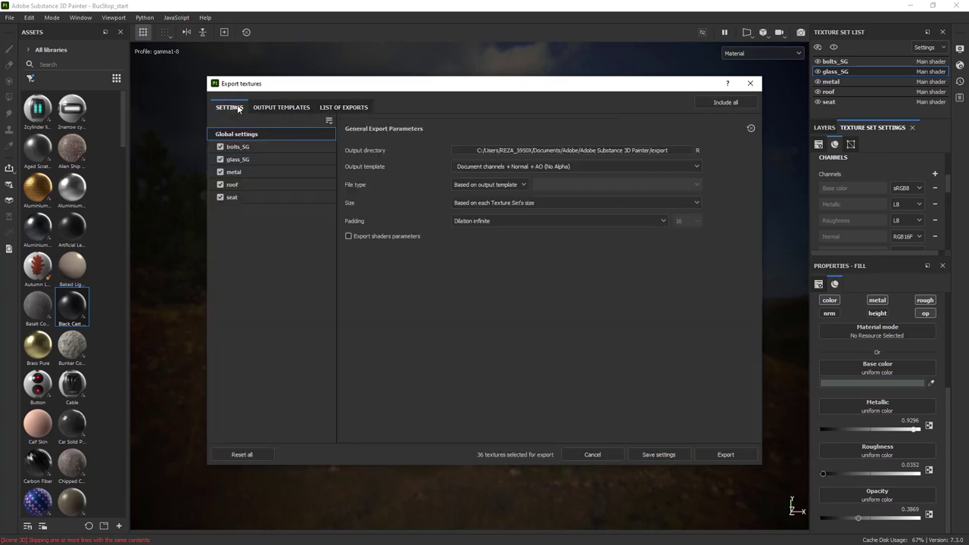
left_click(220, 146)
left_click(220, 172)
left_click(220, 185)
left_click(220, 197)
left_click(245, 163)
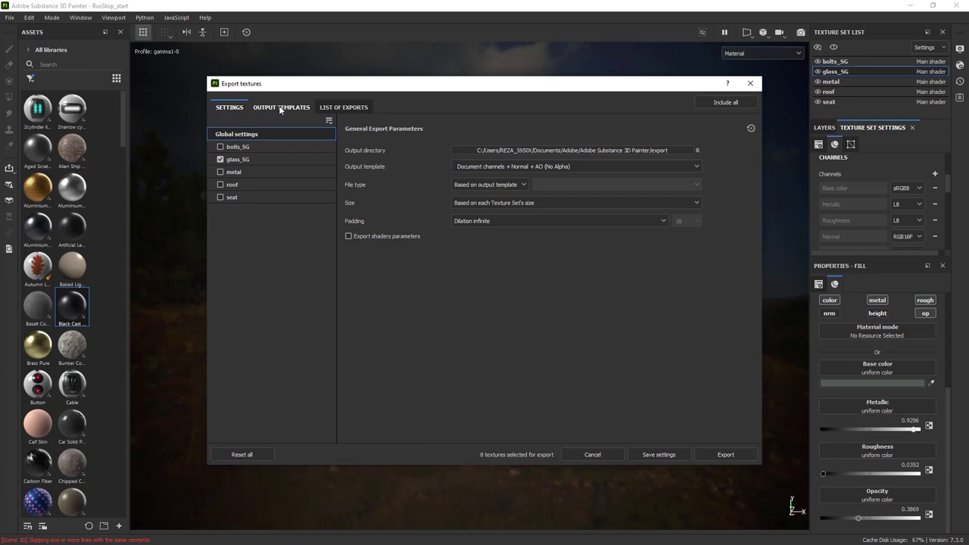
- Set the export size to 4096 and view the Output Templates presets
left_click(480, 203)
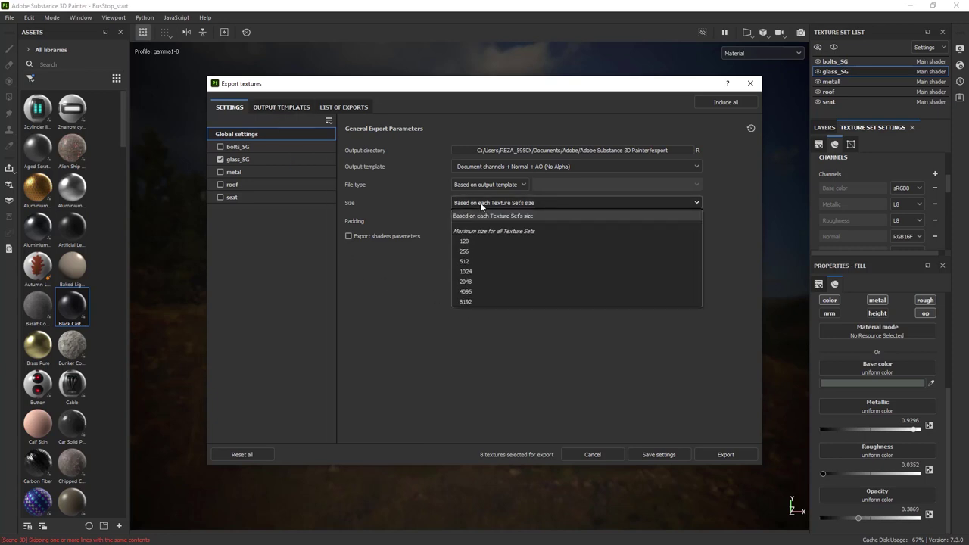
left_click(481, 205)
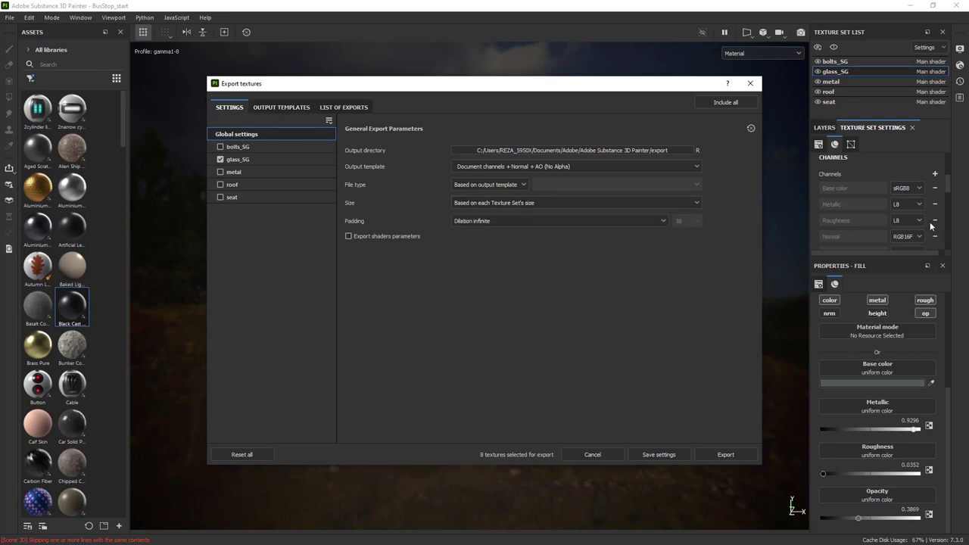
left_click(538, 202)
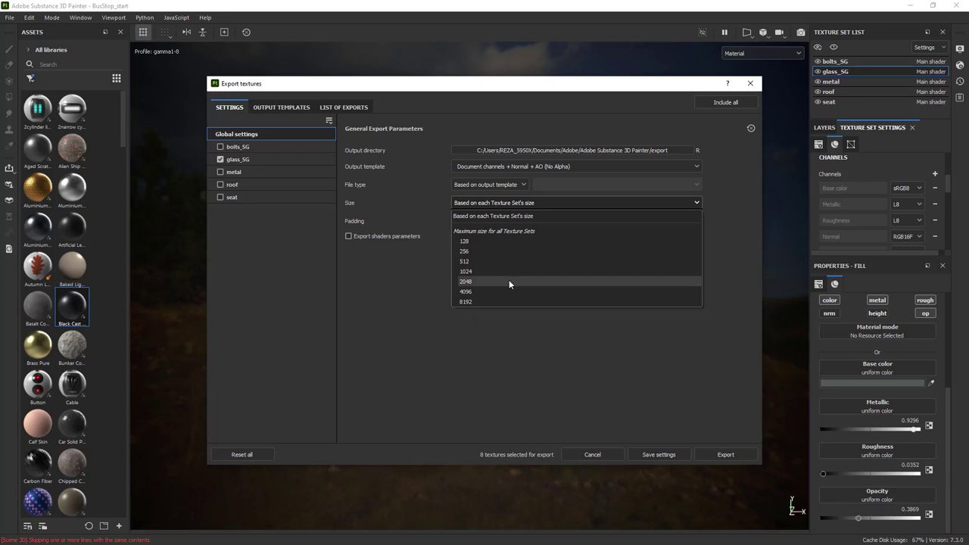
left_click(504, 290)
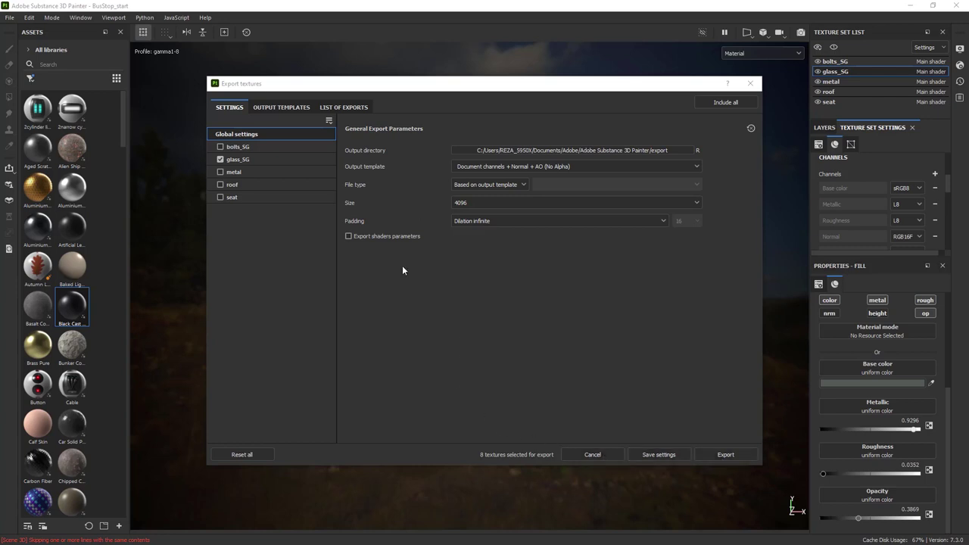
left_click(287, 107)
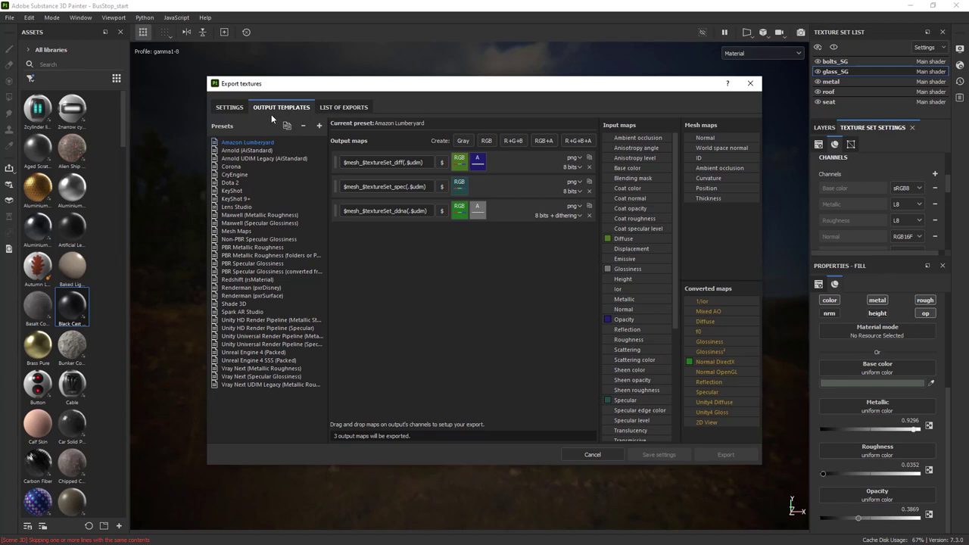
- Compare the Arnold (AiStandard) preset's output maps with Renderman (pxrSurface)'s seven output maps
left_click(236, 150)
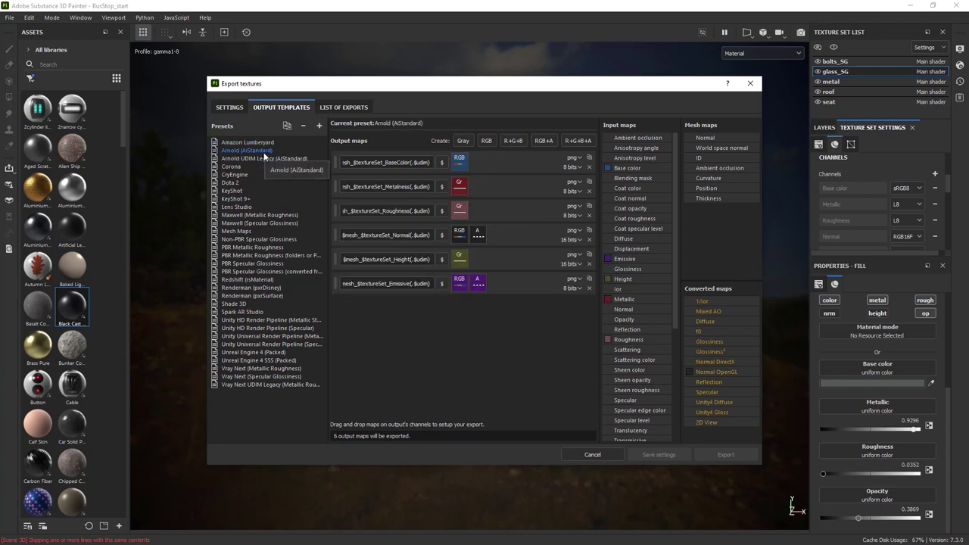
left_click(241, 295)
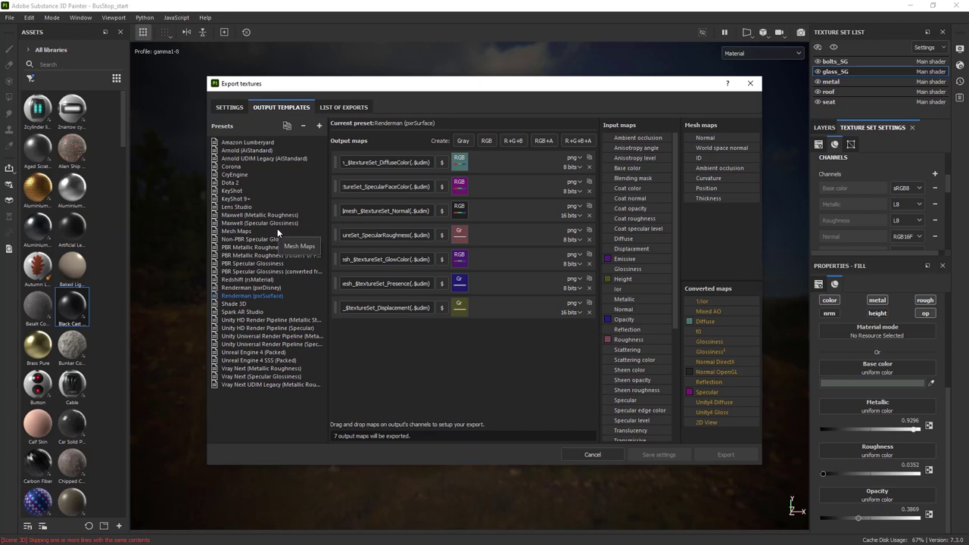
- Review the eight 4096 glass_SG textures, Opacity included, in List of Exports, then cancel without exporting
left_click(342, 107)
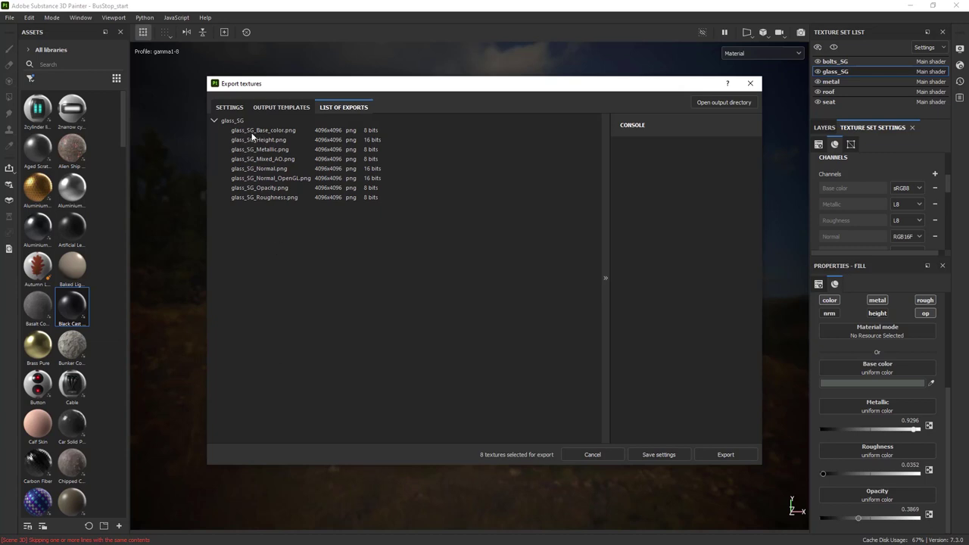
left_click(607, 452)
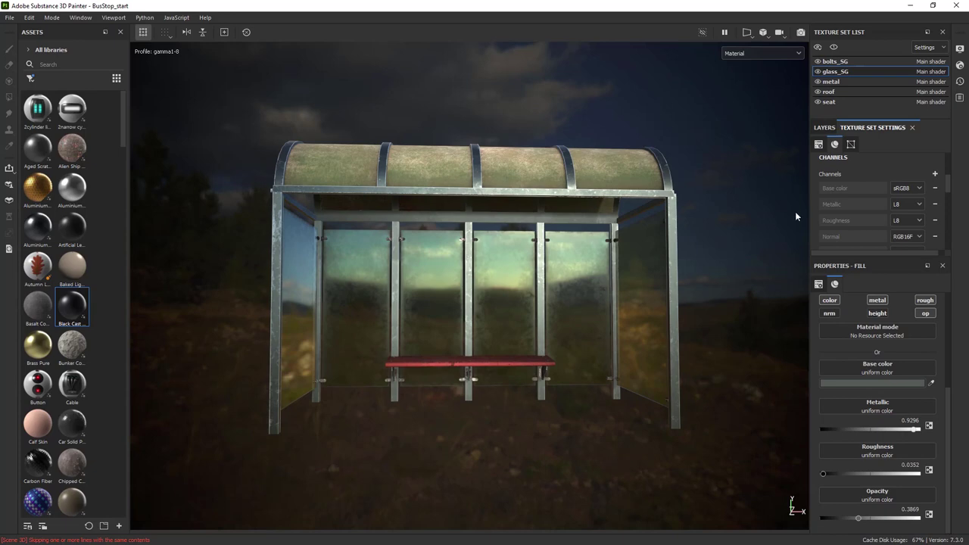
- Expand the glass layer stack and enable the Glass fill layer's Base color channel for a darker tint
left_click(825, 127)
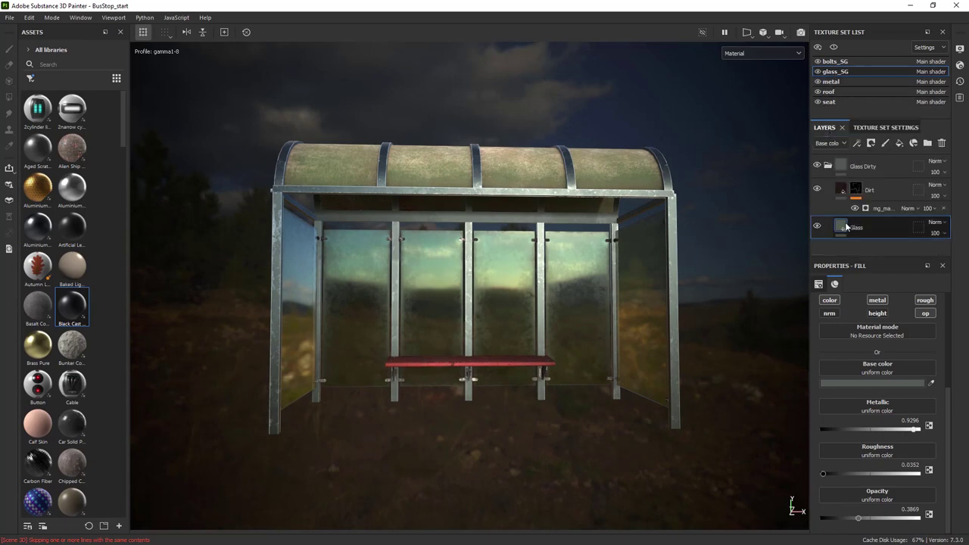
left_click(830, 301)
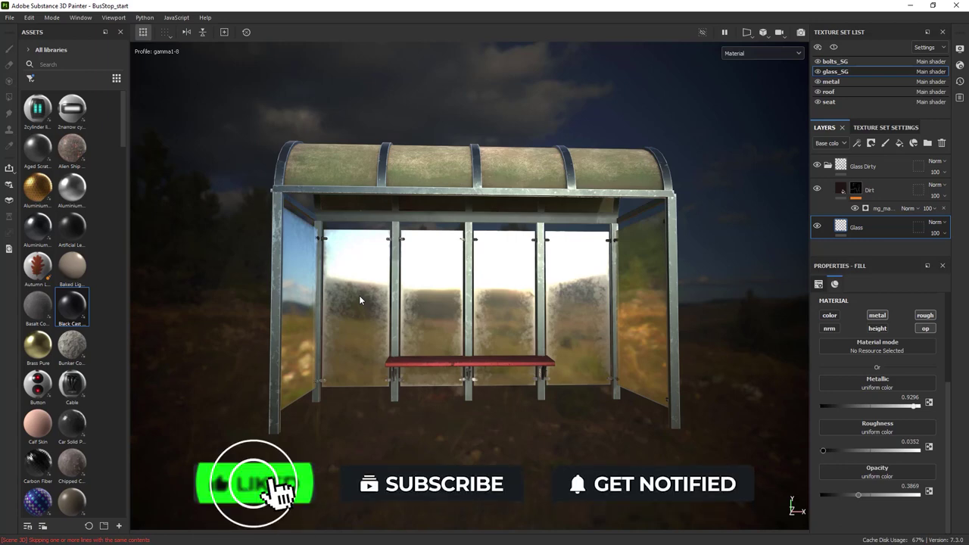
left_click(829, 316)
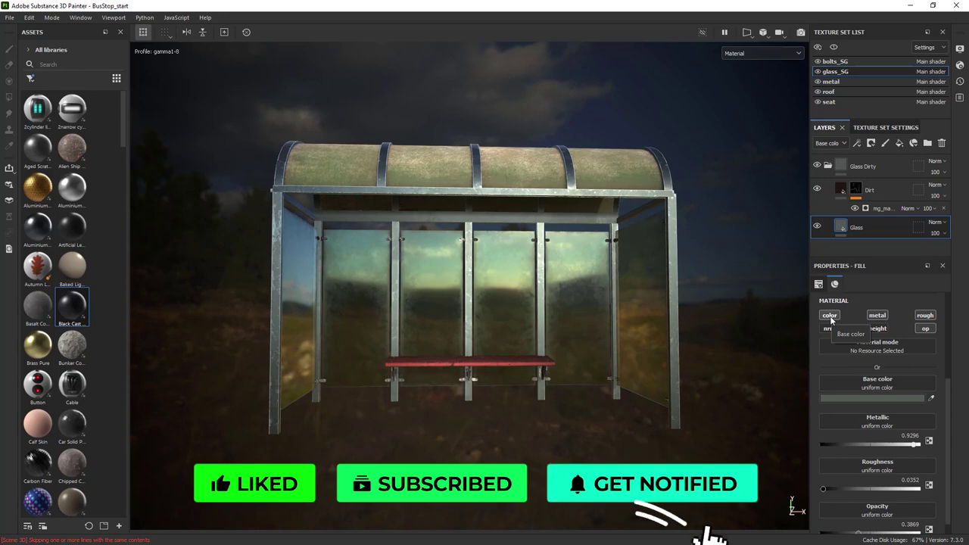